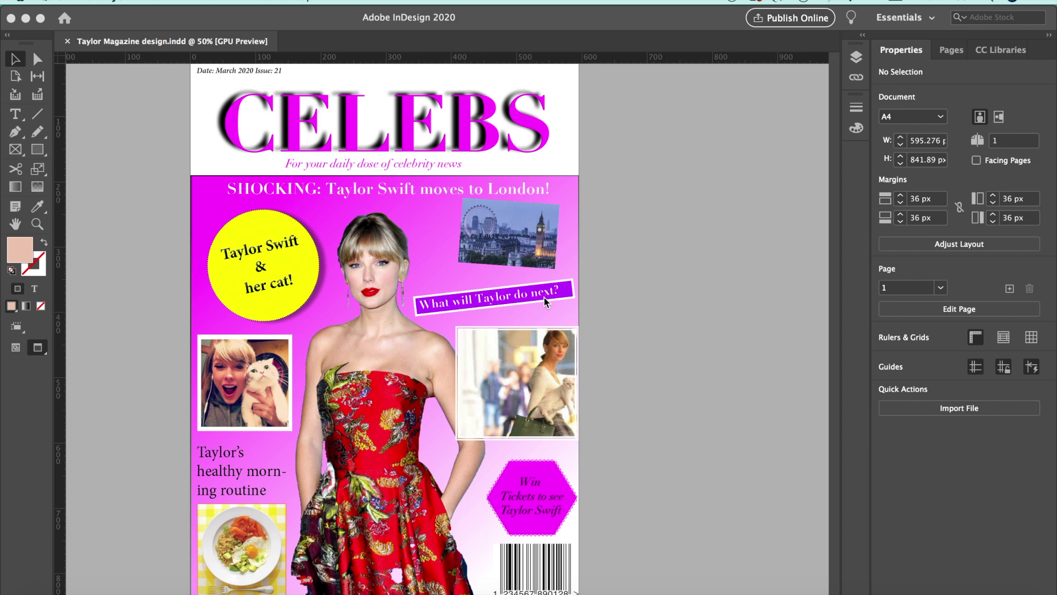
# - Activate the Taylor Magazine design.indd window so the Effects panel shows over the CELEBS cover
pyautogui.click(84, 97)
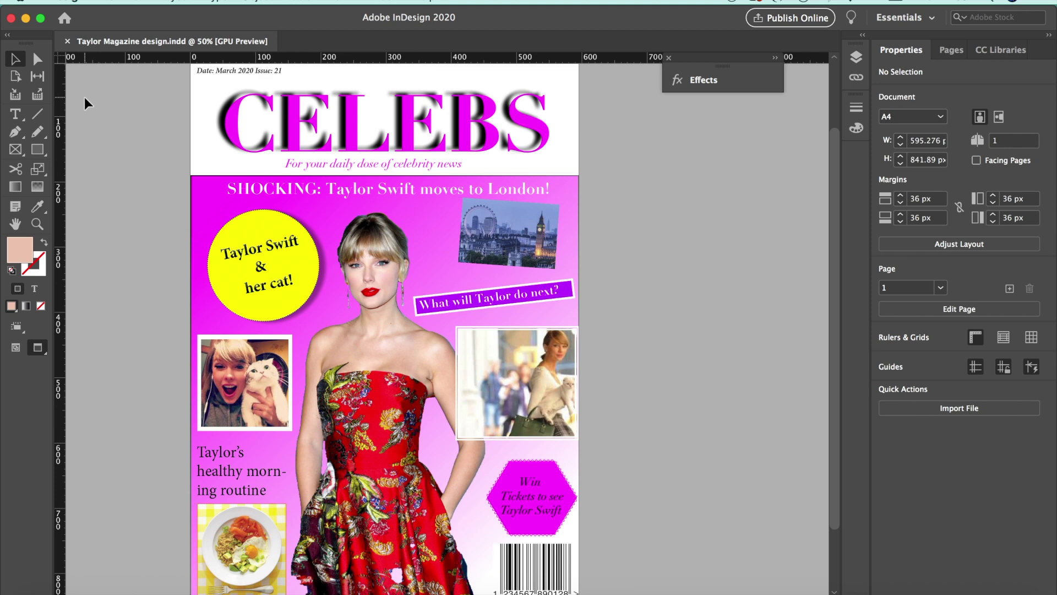
pyautogui.press('super+minus')
pyautogui.press('super+equal')
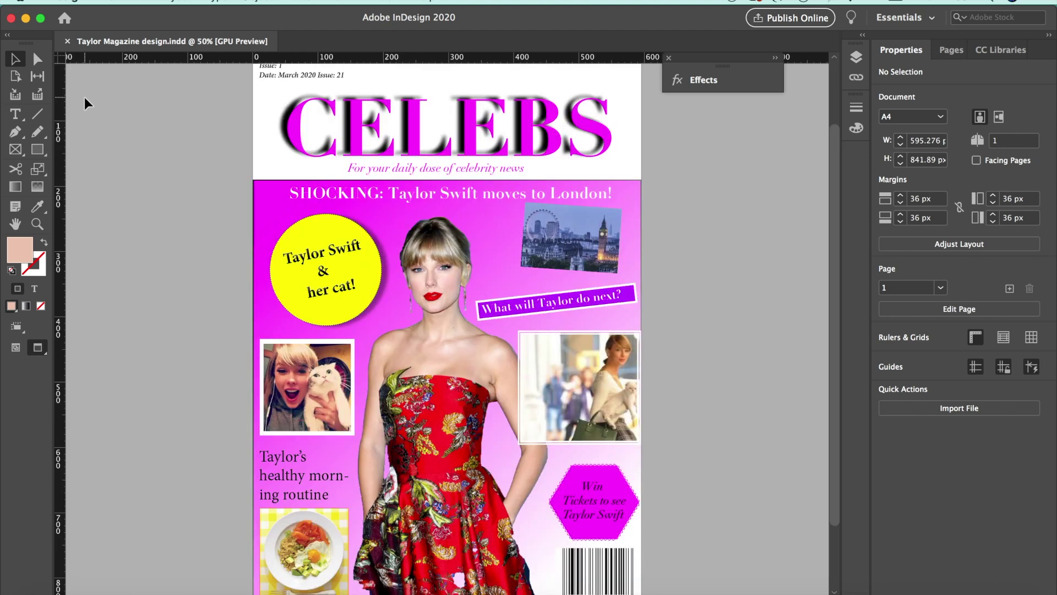
pyautogui.press('super+minus')
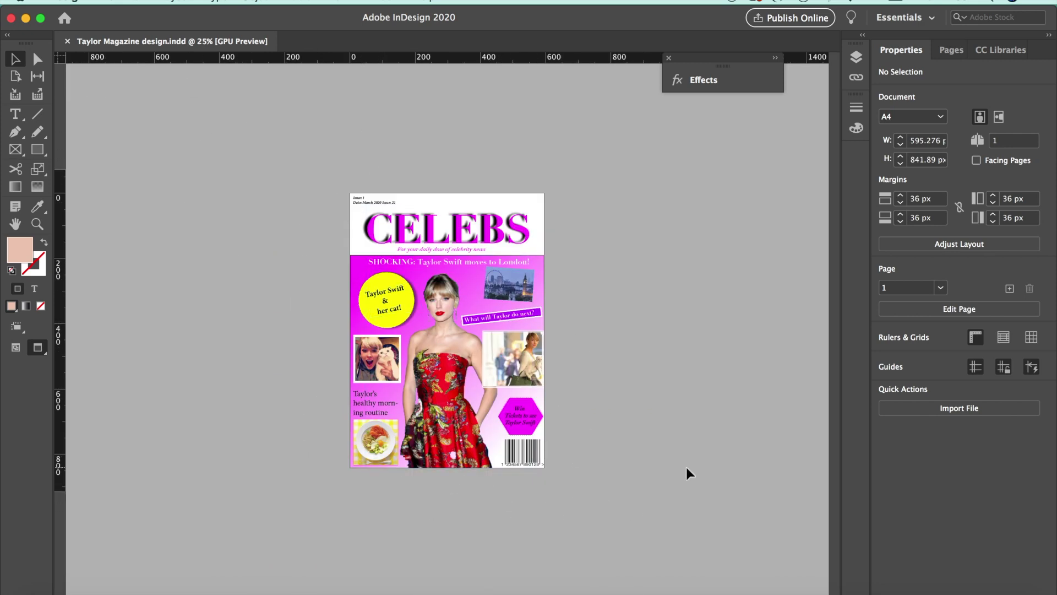
pyautogui.press('super+equal')
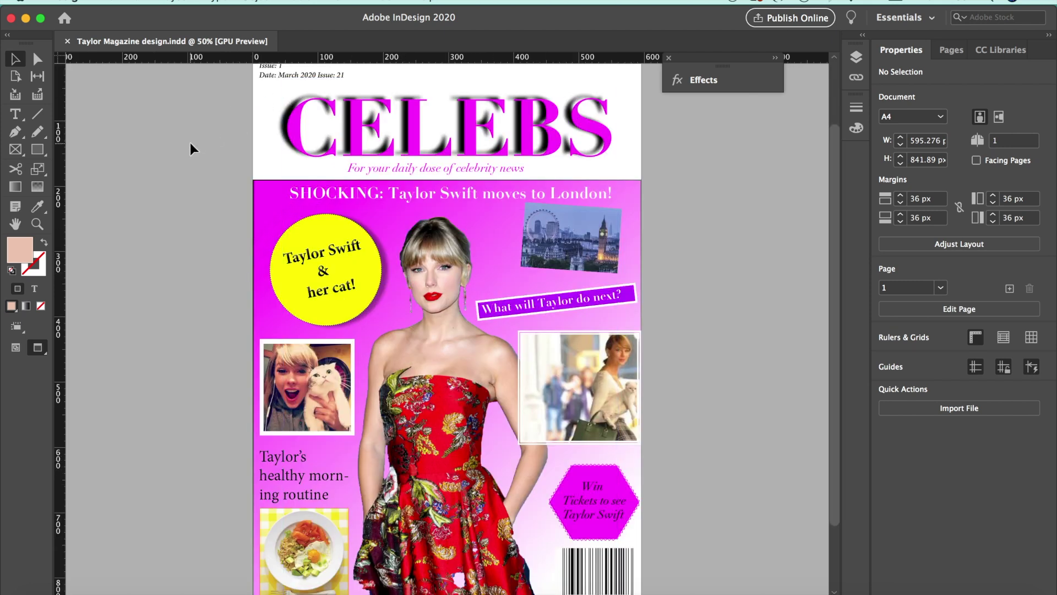
pyautogui.scroll(1, 190, 143)
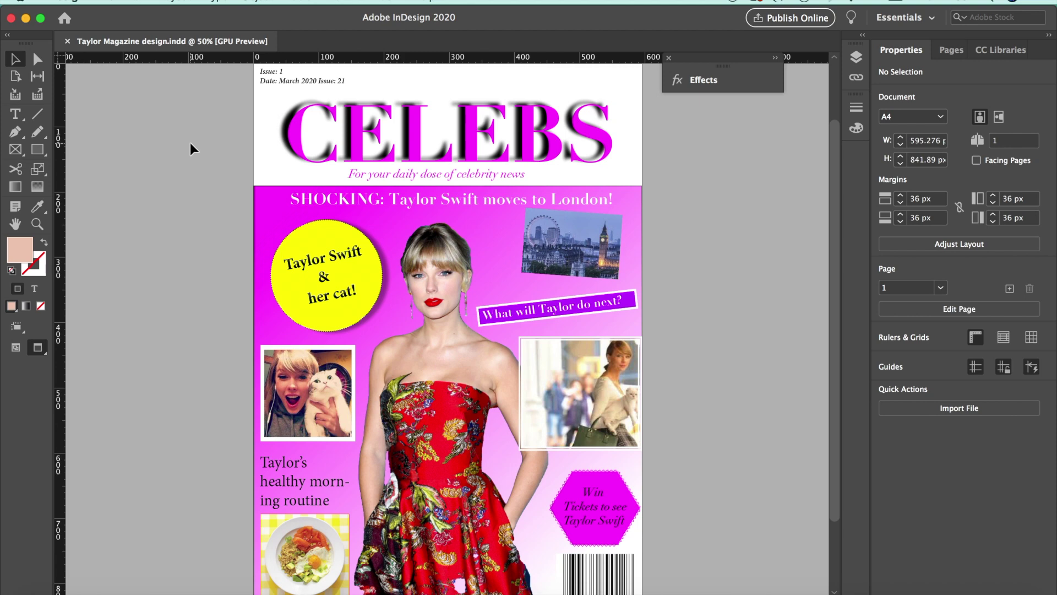
pyautogui.scroll(-3, 383, 355)
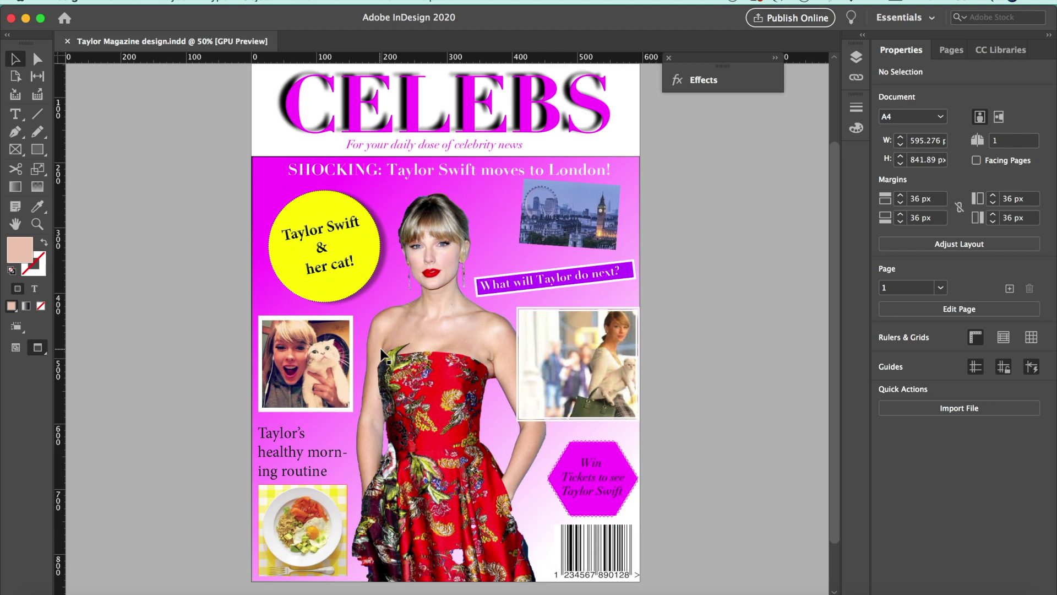
pyautogui.scroll(6, 382, 355)
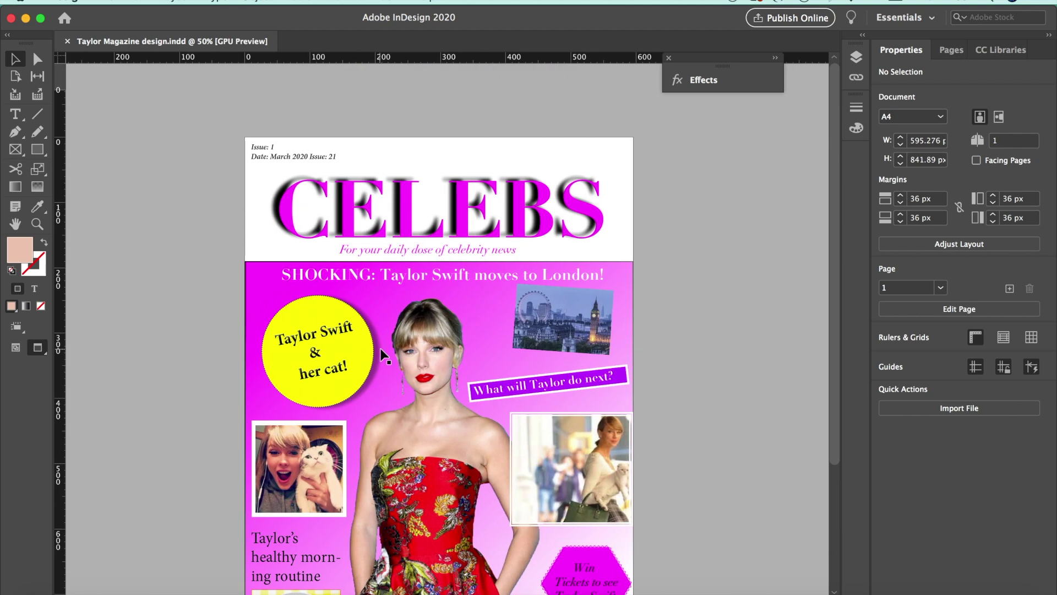
pyautogui.click(257, 152)
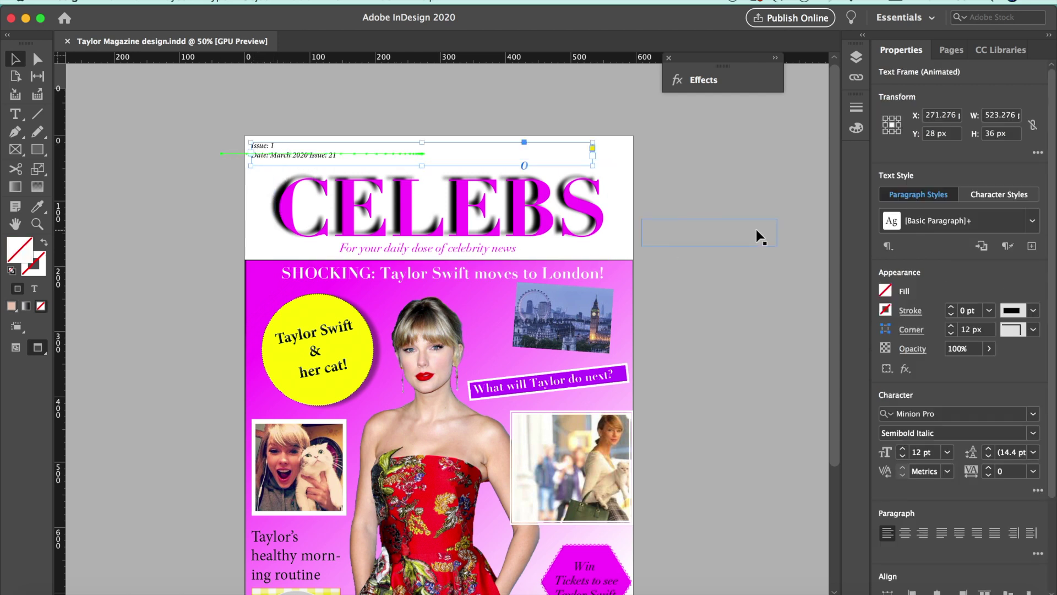
pyautogui.click(676, 176)
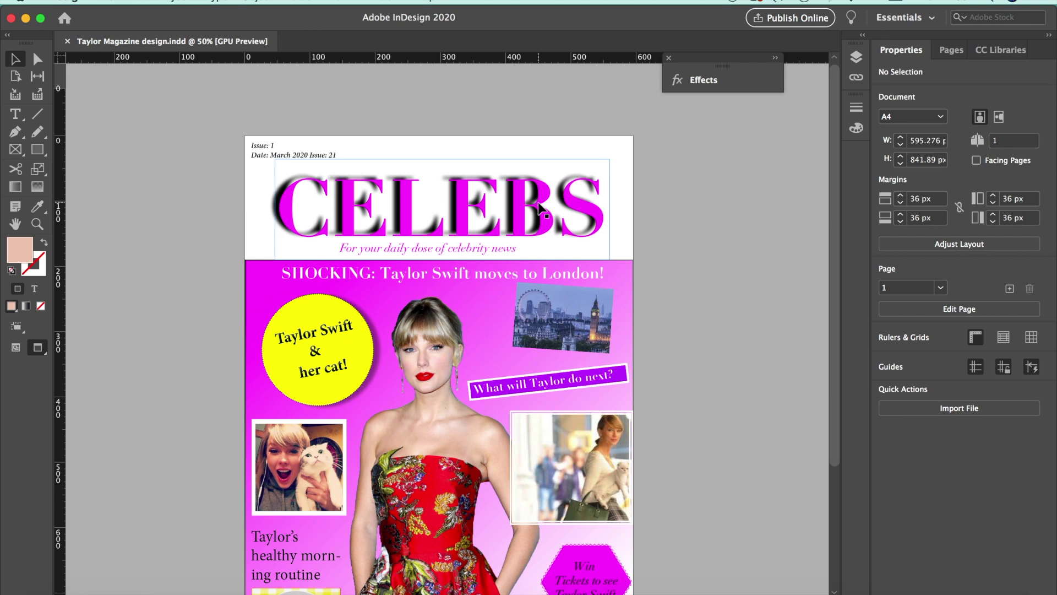
pyautogui.click(537, 202)
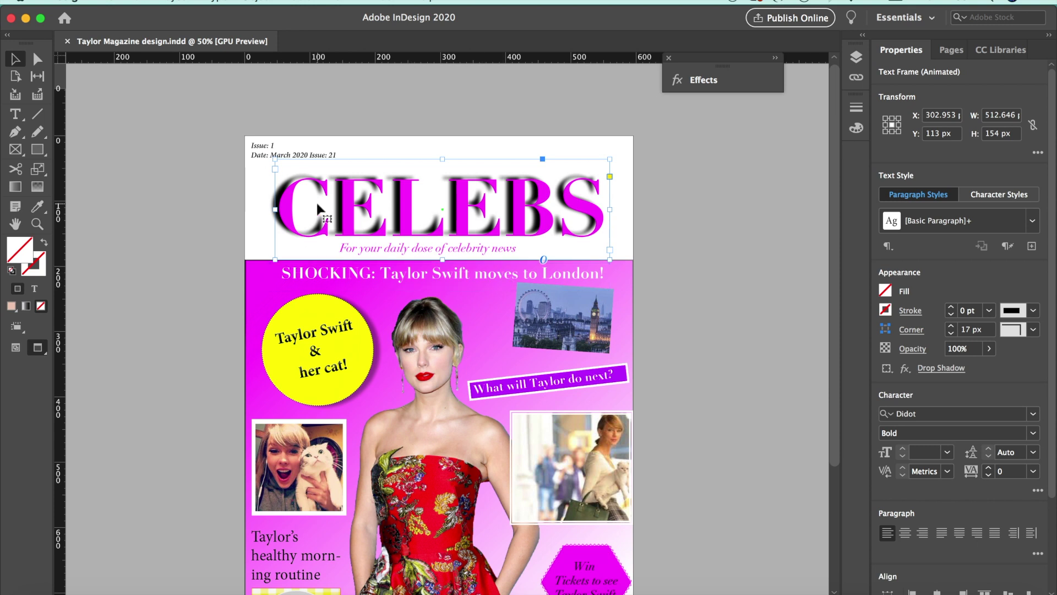
pyautogui.click(255, 2)
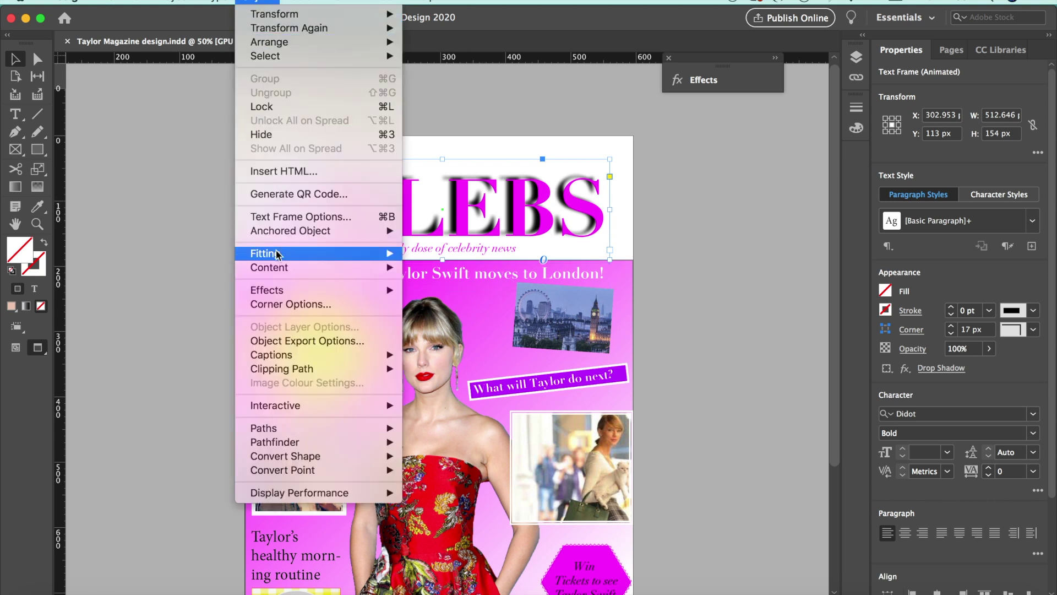
pyautogui.moveTo(276, 295)
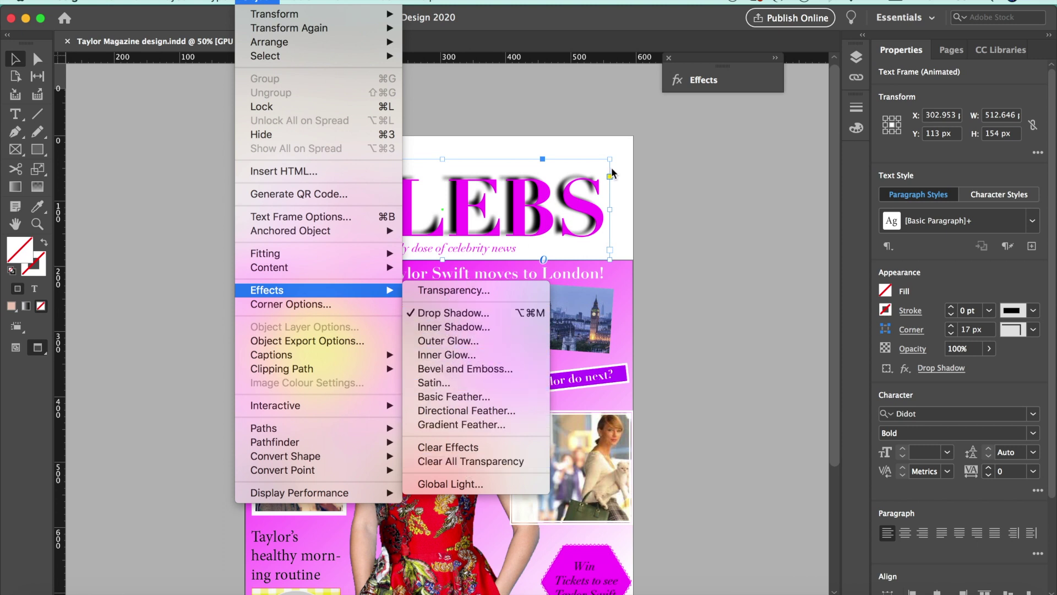
pyautogui.click(630, 165)
pyautogui.click(639, 167)
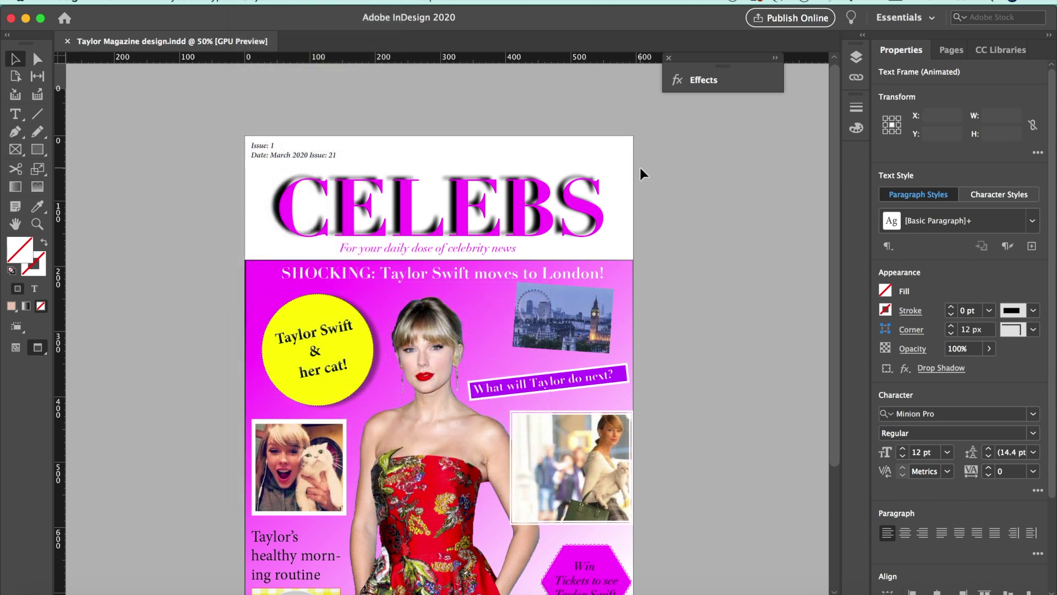
pyautogui.click(416, 259)
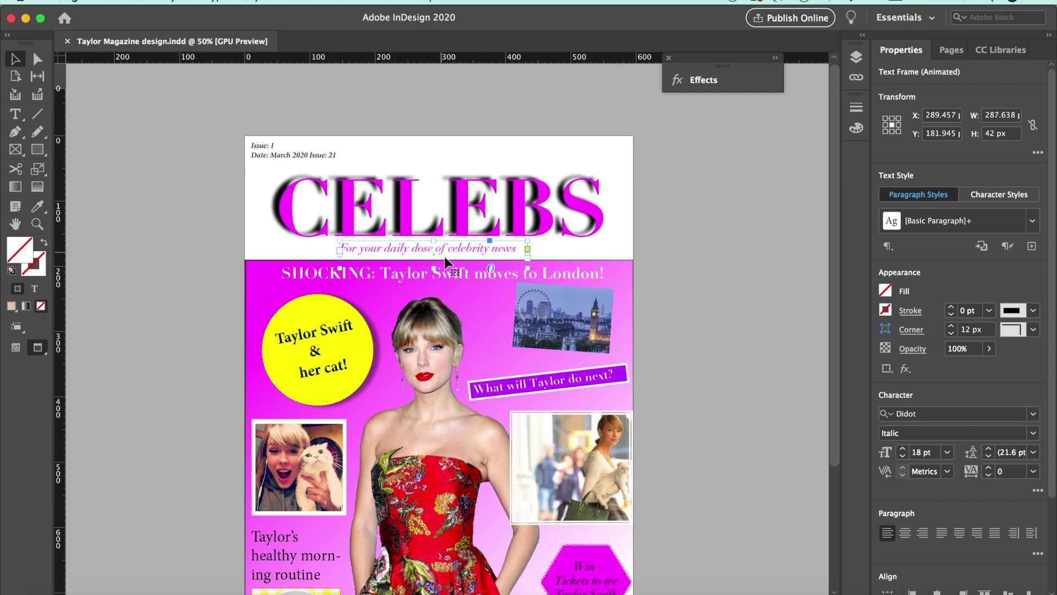
pyautogui.click(735, 302)
pyautogui.scroll(-4, 735, 302)
pyautogui.scroll(-1, 736, 301)
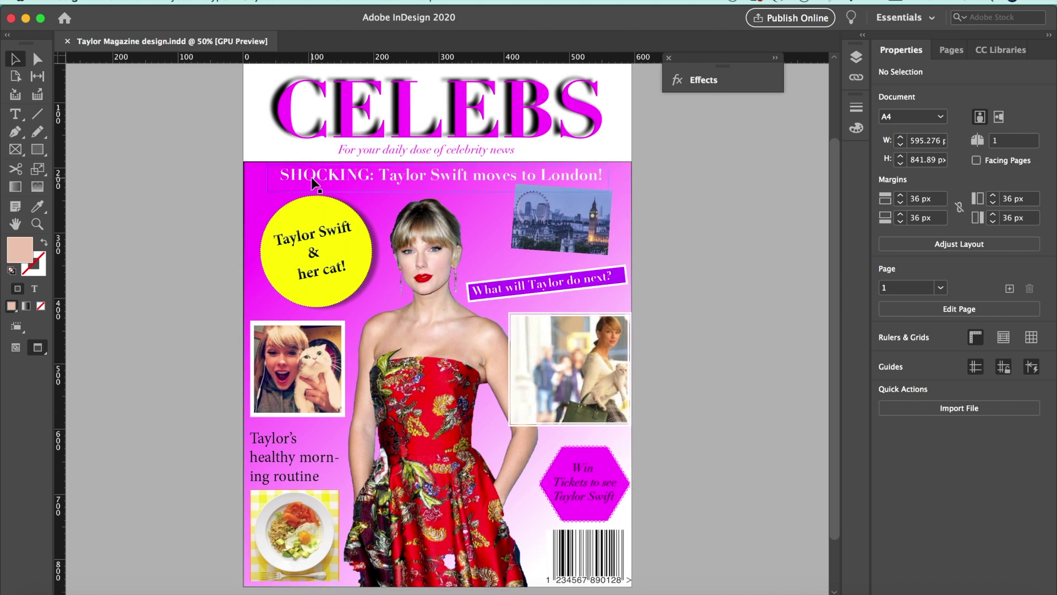
pyautogui.scroll(2, 311, 177)
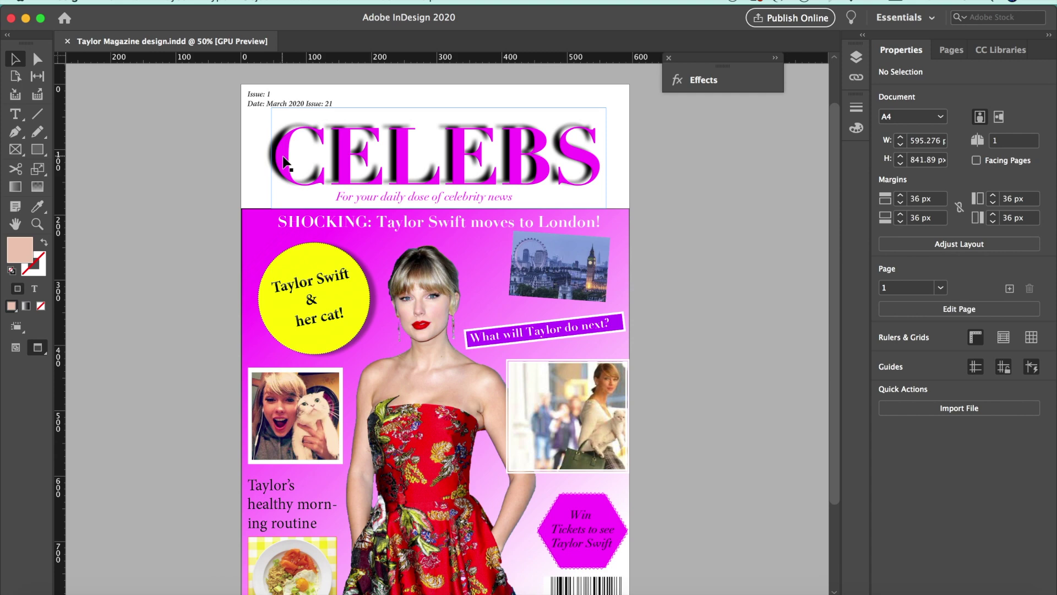
pyautogui.scroll(-5, 282, 331)
pyautogui.scroll(5, 281, 333)
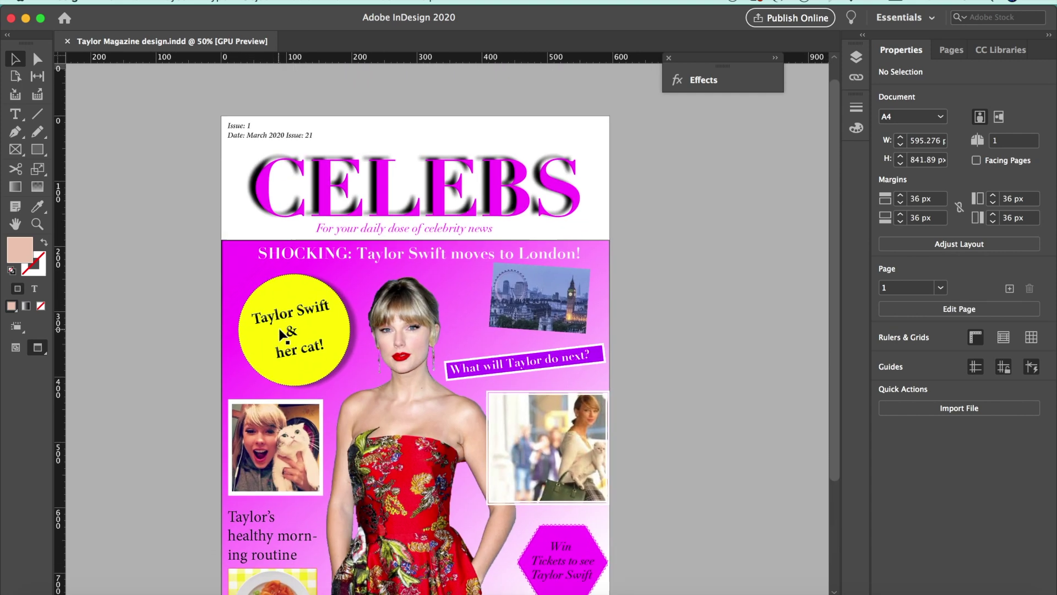
pyautogui.click(296, 251)
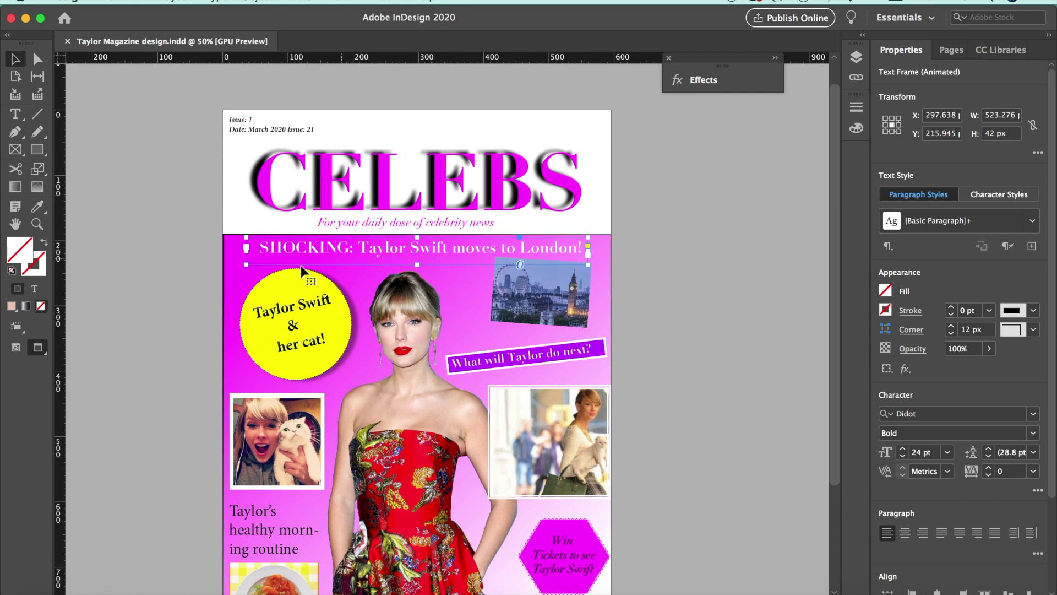
pyautogui.click(397, 204)
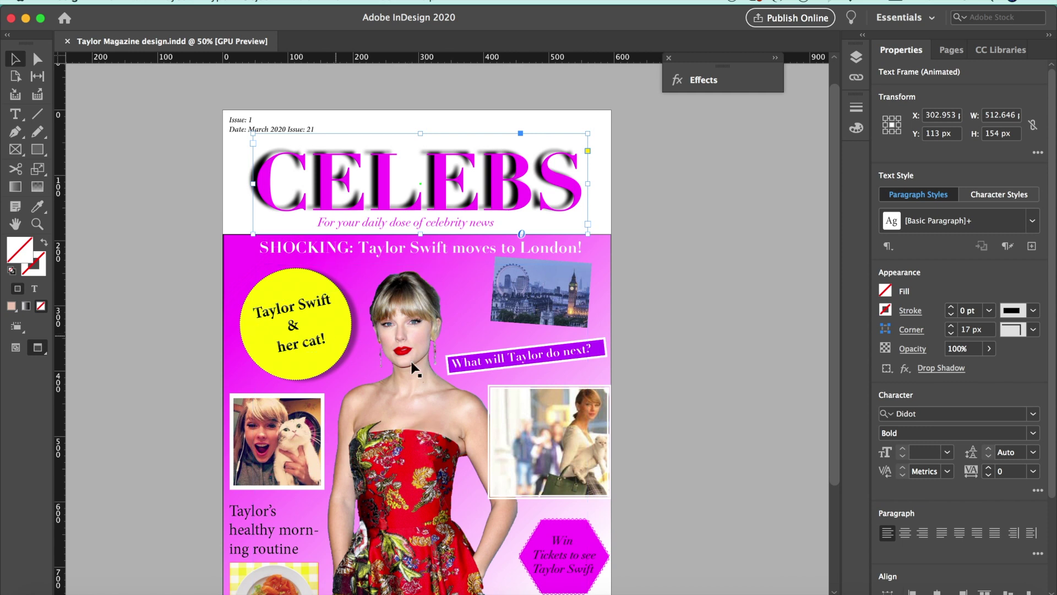
pyautogui.click(642, 359)
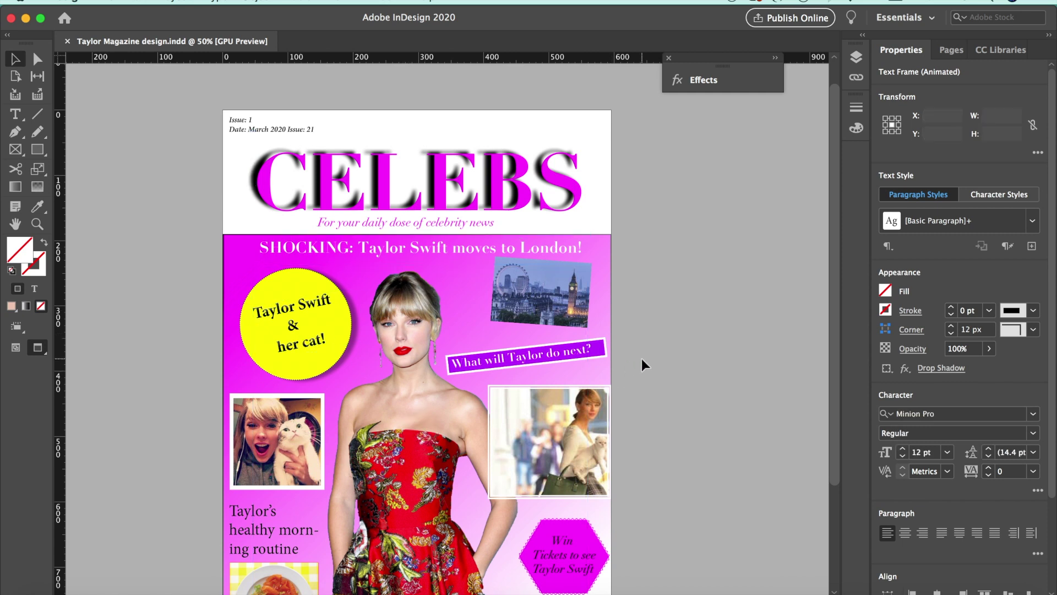
pyautogui.click(378, 241)
pyautogui.click(434, 247)
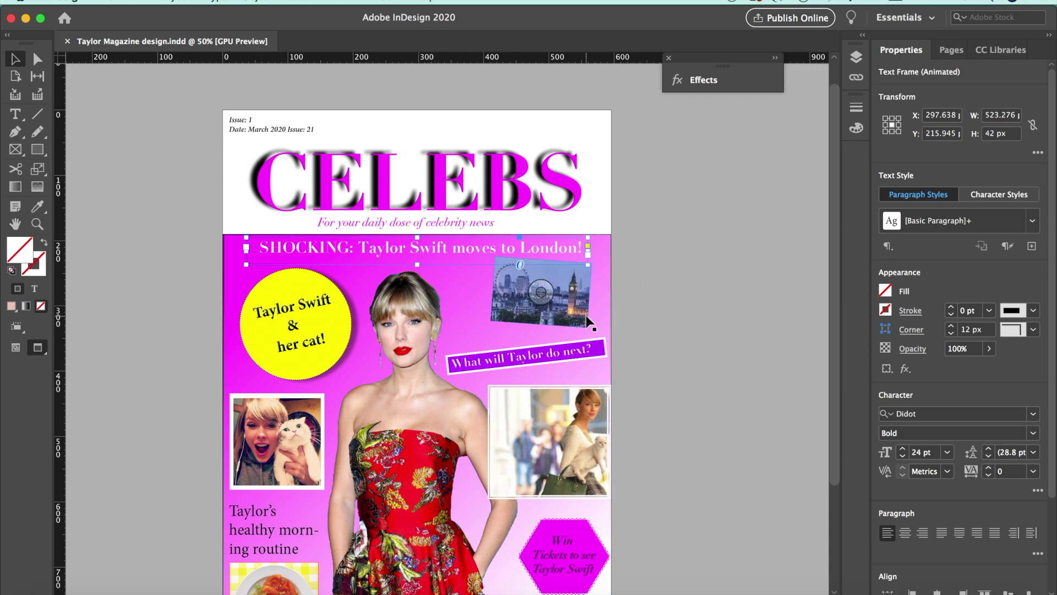
pyautogui.scroll(-5, 652, 270)
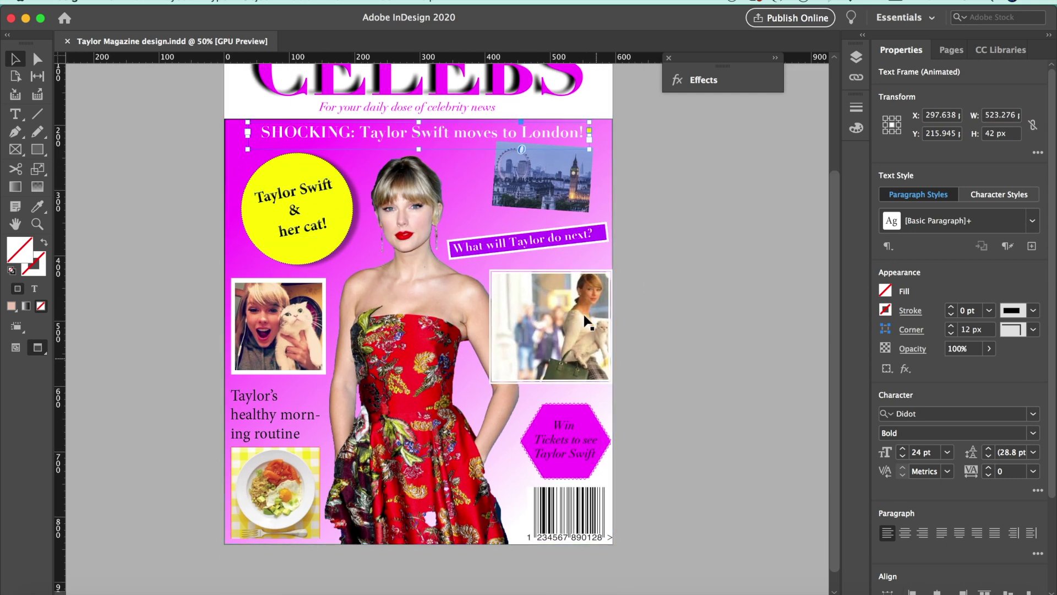
pyautogui.scroll(1, 520, 292)
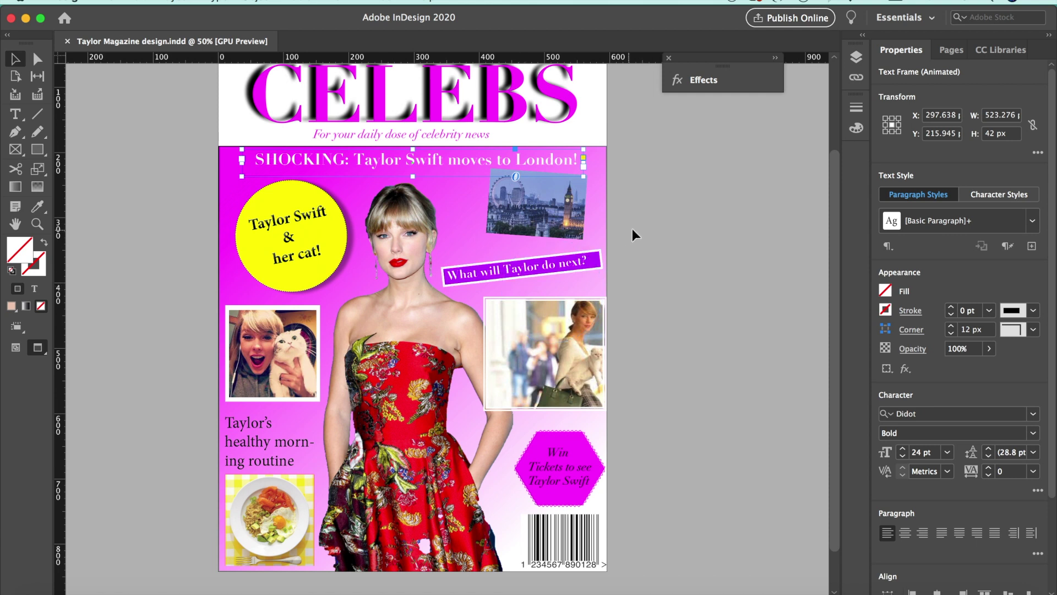
pyautogui.click(399, 228)
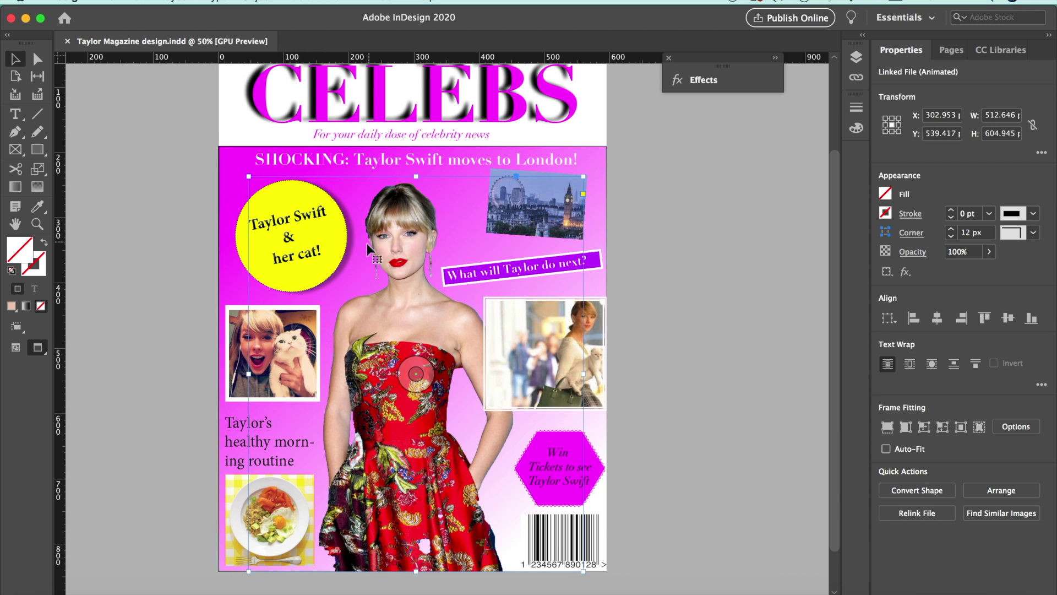
pyautogui.click(151, 286)
pyautogui.click(252, 256)
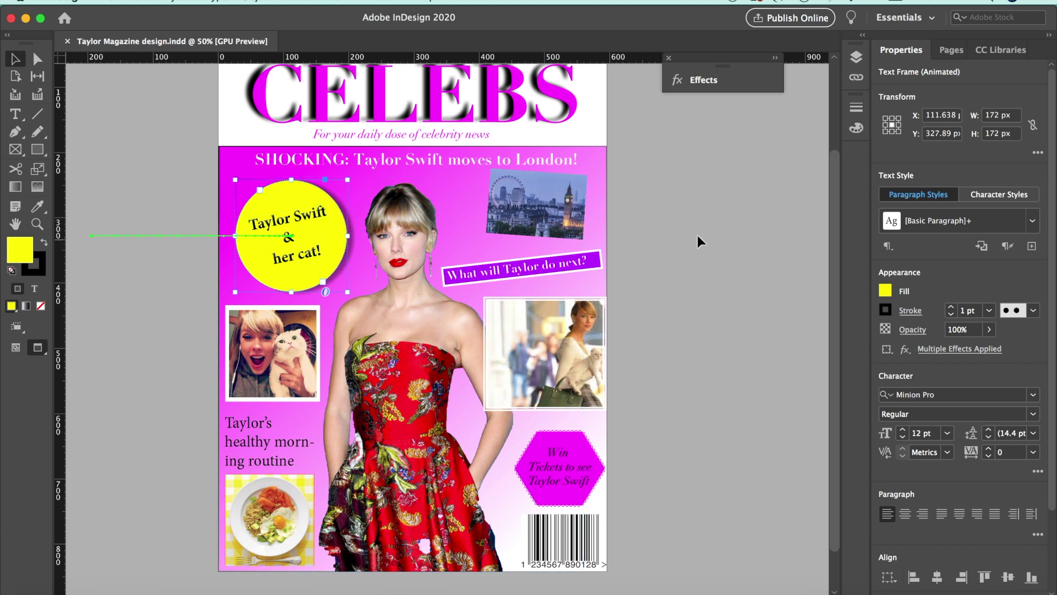
pyautogui.click(637, 210)
pyautogui.click(553, 191)
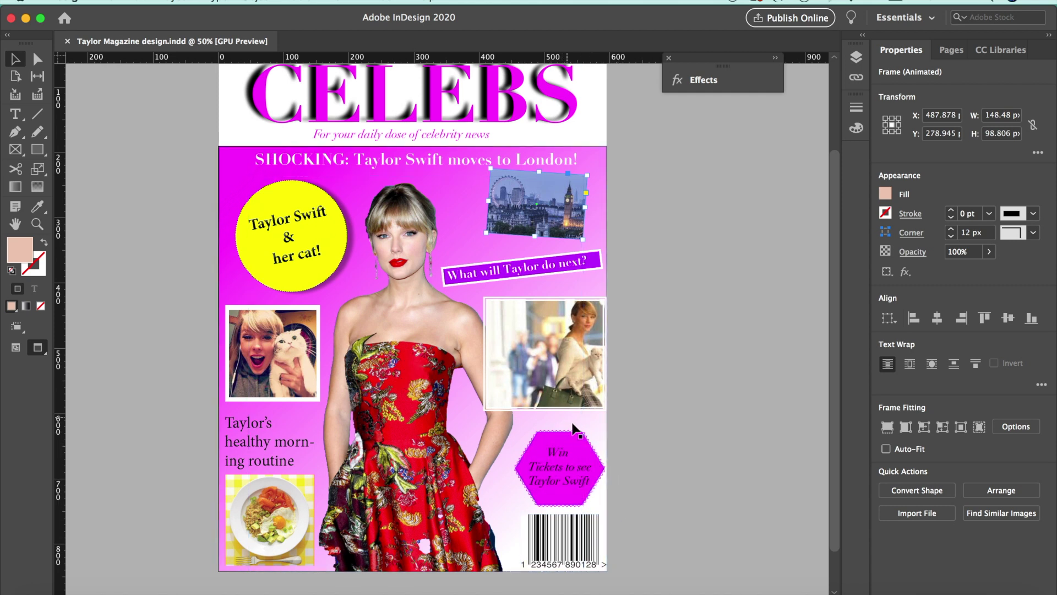
pyautogui.scroll(2, 405, 364)
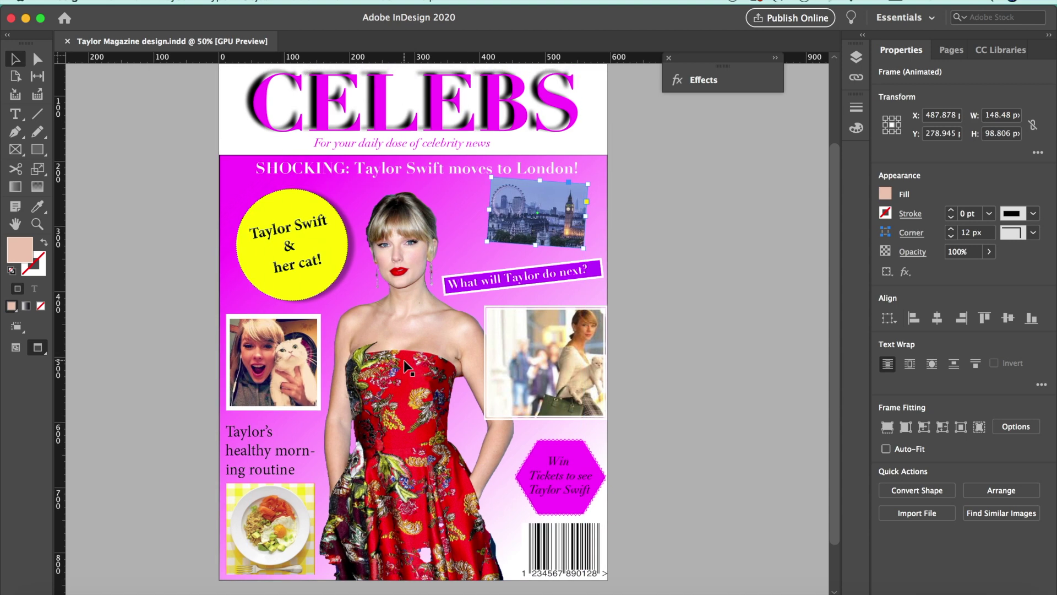
pyautogui.scroll(3, 404, 359)
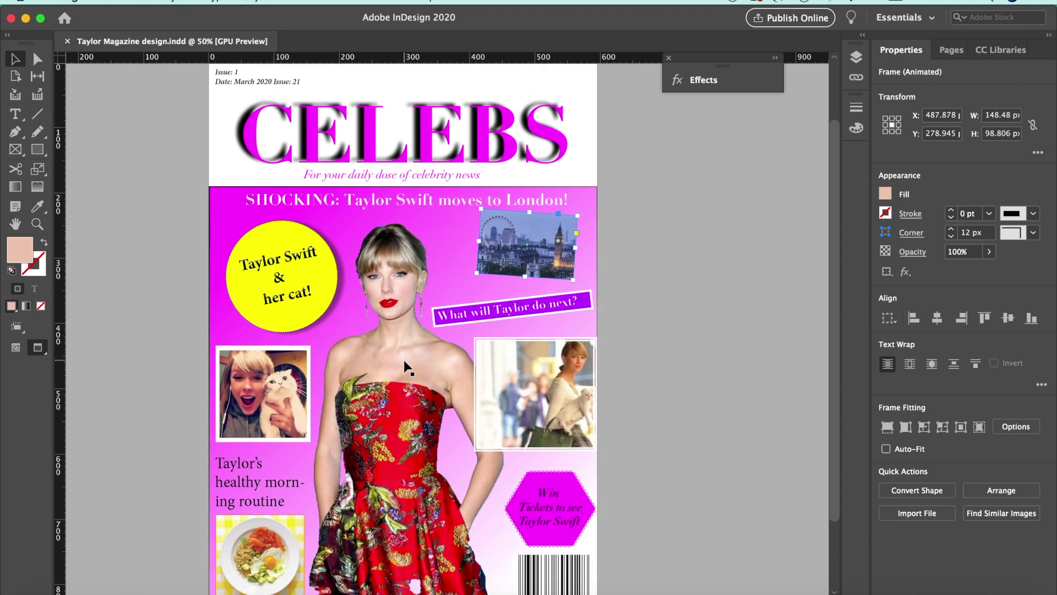
pyautogui.scroll(-2, 404, 360)
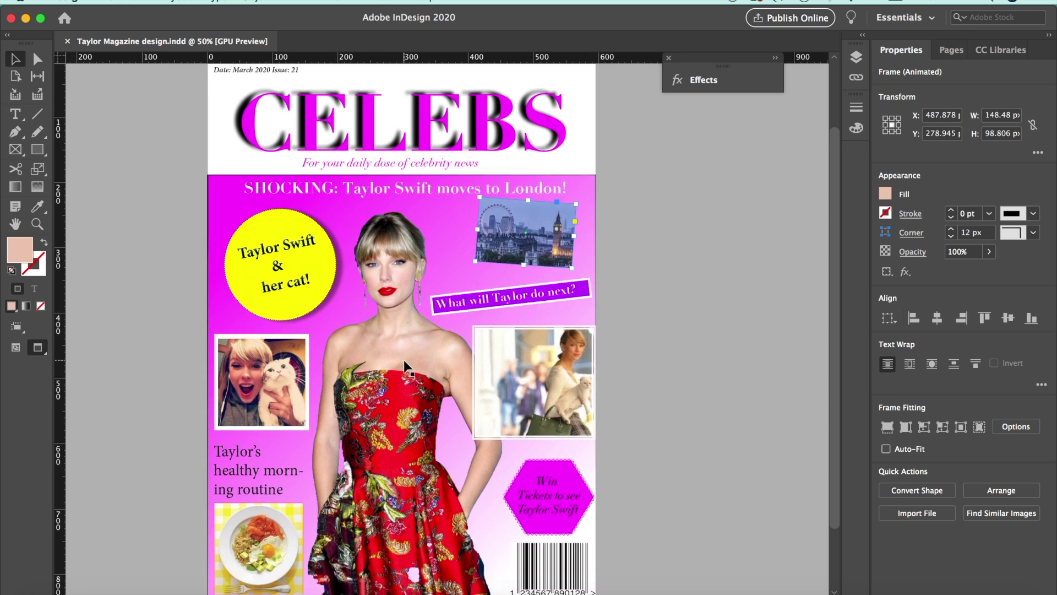